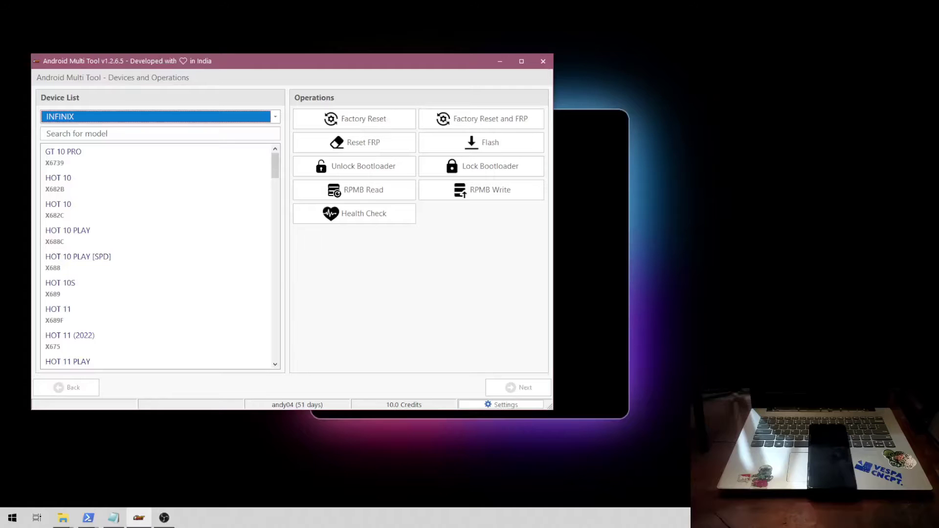
# Open Unbrick note 30.txt in Notepad beside Android Multi Tool
pyautogui.moveTo(384, 69); pyautogui.dragTo(415, 61)
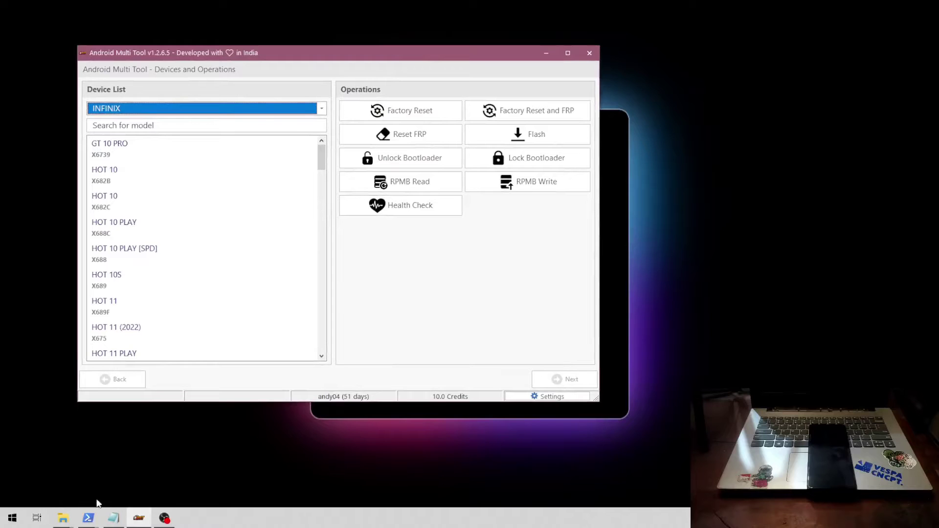
pyautogui.click(113, 518)
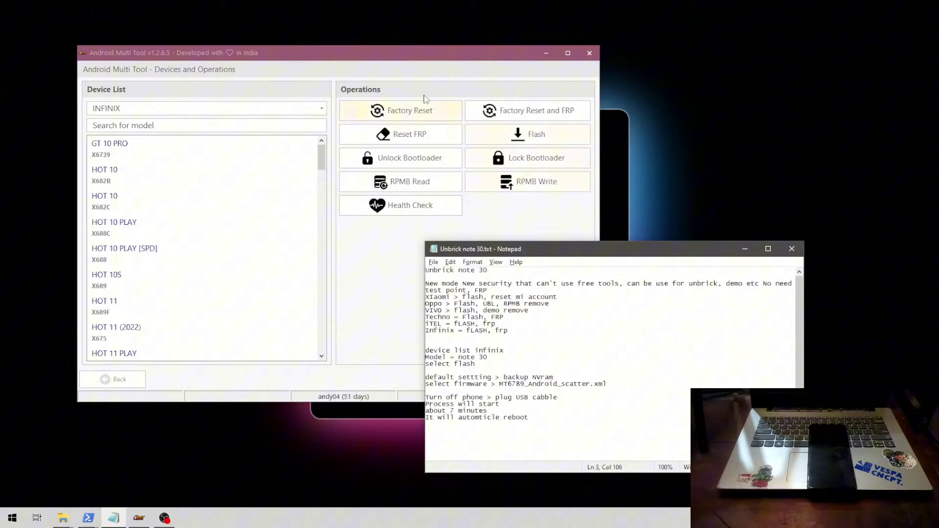
pyautogui.click(452, 55)
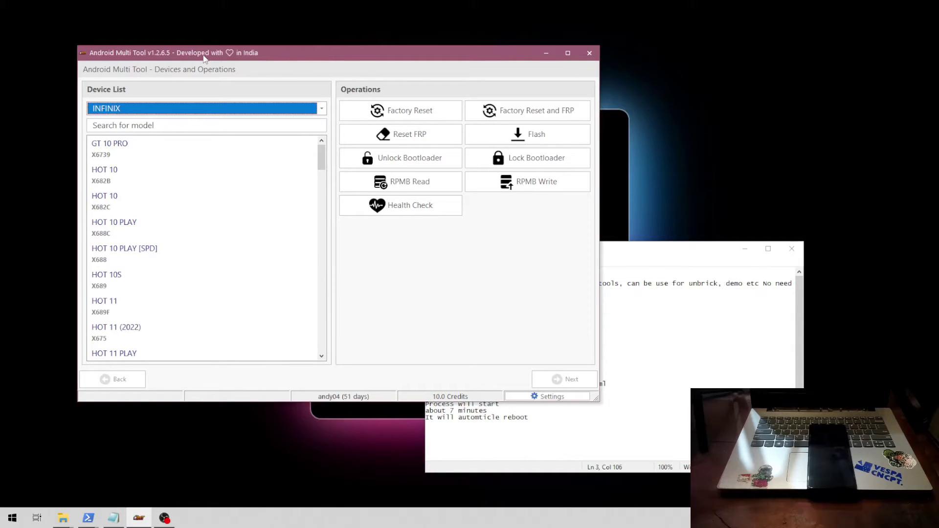
# Confirm the brand dropdown stays on INFINIX, then return to the Notepad notes
pyautogui.moveTo(204, 57); pyautogui.dragTo(196, 60)
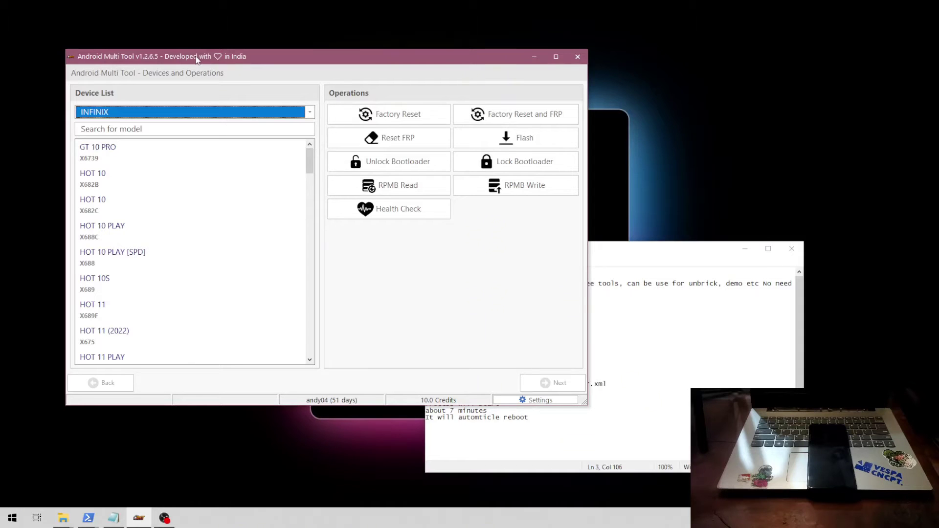
pyautogui.click(205, 112)
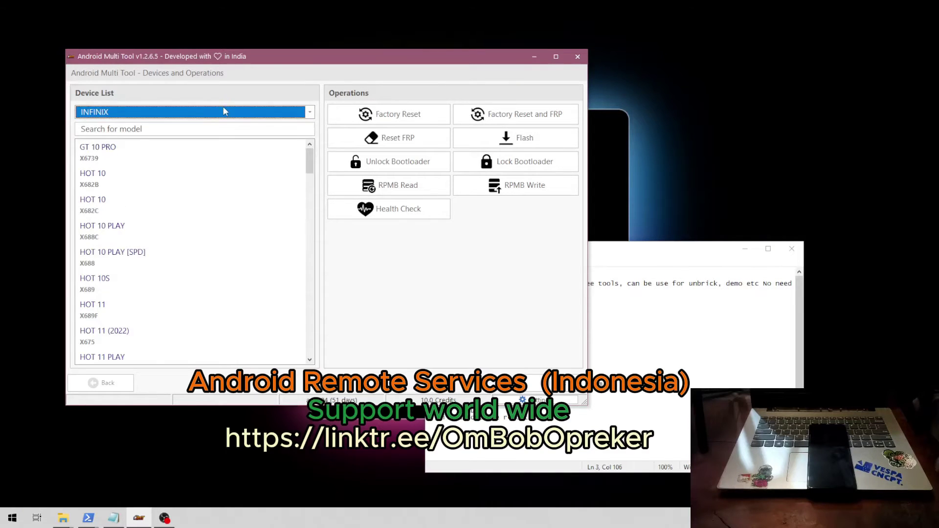
pyautogui.moveTo(287, 61); pyautogui.dragTo(275, 57)
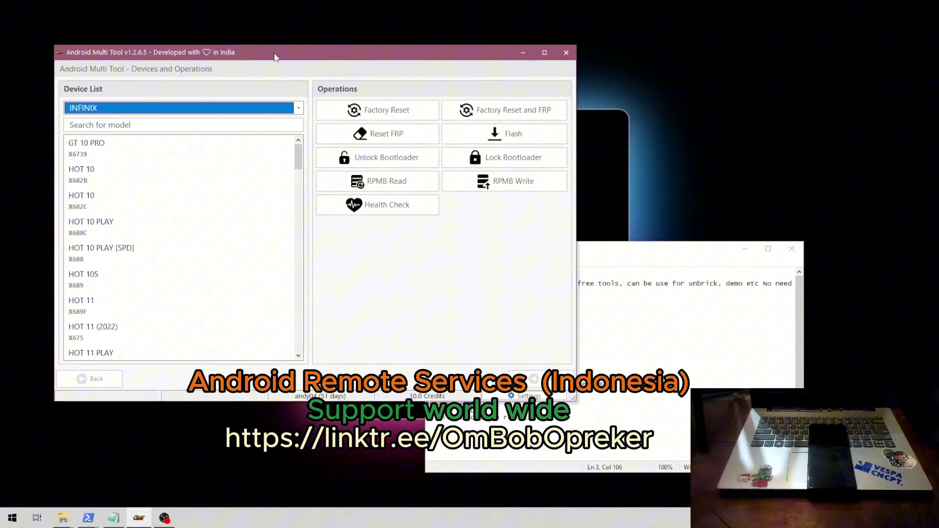
pyautogui.click(233, 103)
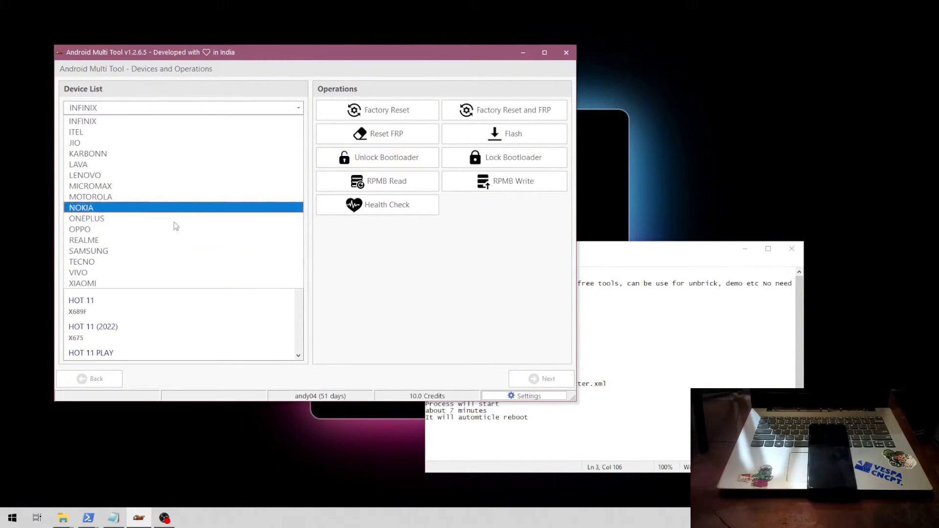
pyautogui.click(359, 52)
pyautogui.click(646, 333)
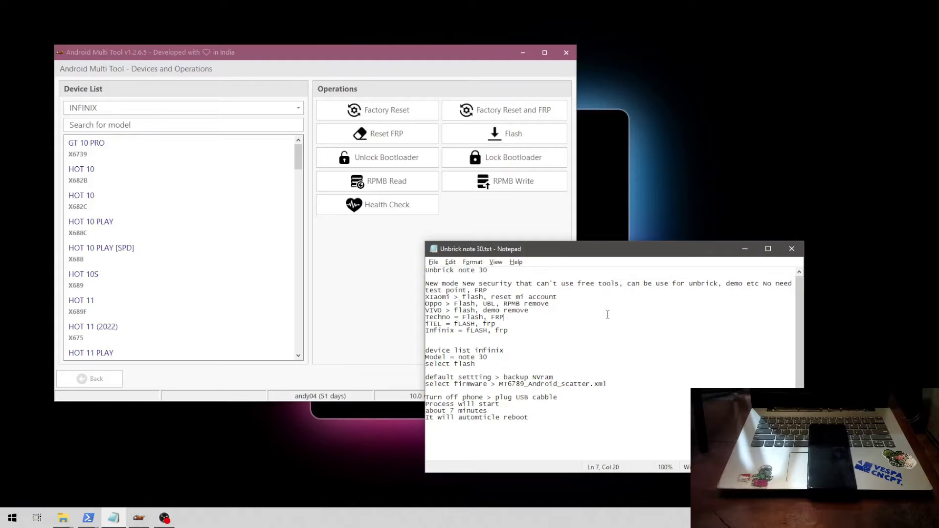
pyautogui.click(251, 110)
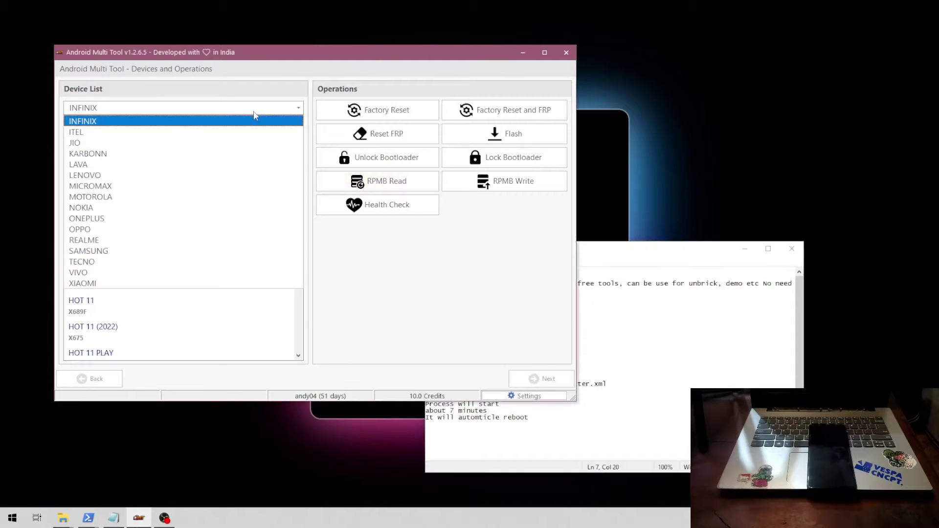
pyautogui.moveTo(299, 156)
pyautogui.mouseDown()
pyautogui.moveTo(302, 341)
pyautogui.moveTo(315, 278)
pyautogui.moveTo(314, 148)
pyautogui.mouseUp()
pyautogui.click(638, 333)
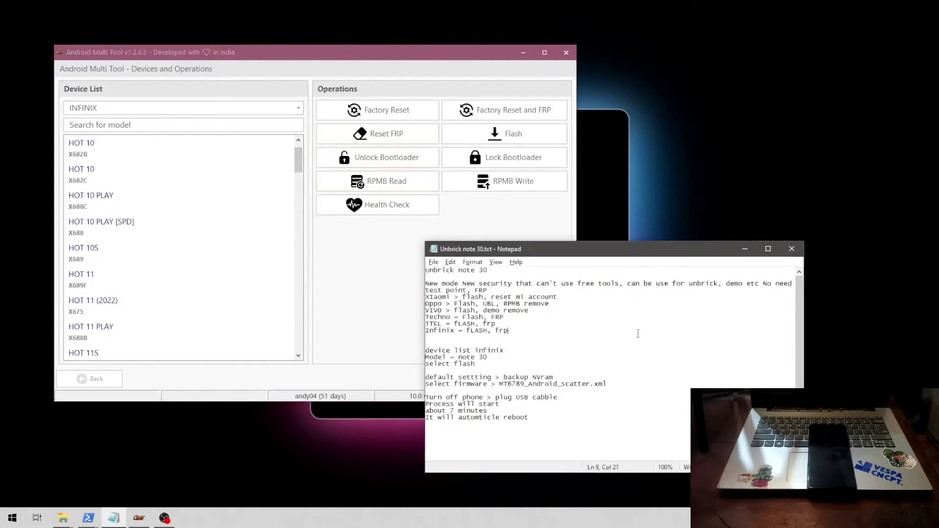
pyautogui.moveTo(628, 255); pyautogui.dragTo(634, 239)
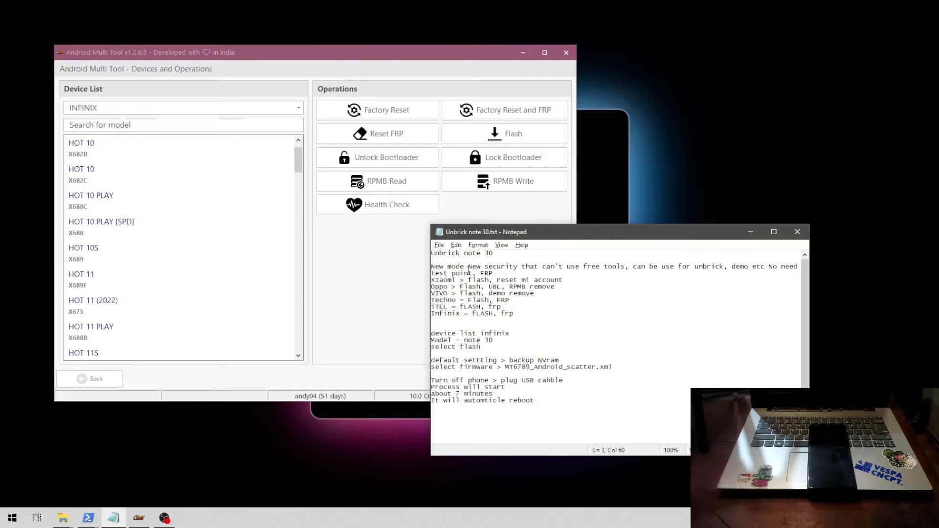
pyautogui.click(223, 108)
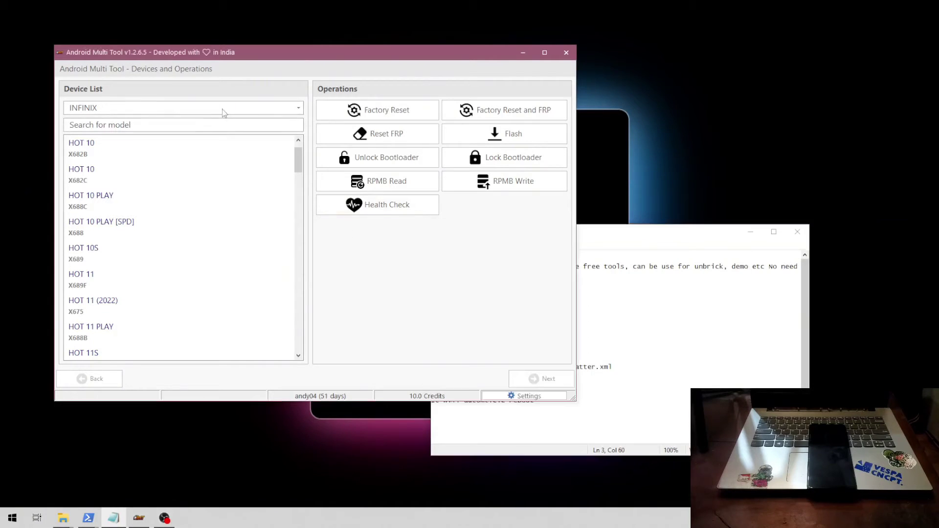
pyautogui.click(180, 283)
pyautogui.click(580, 305)
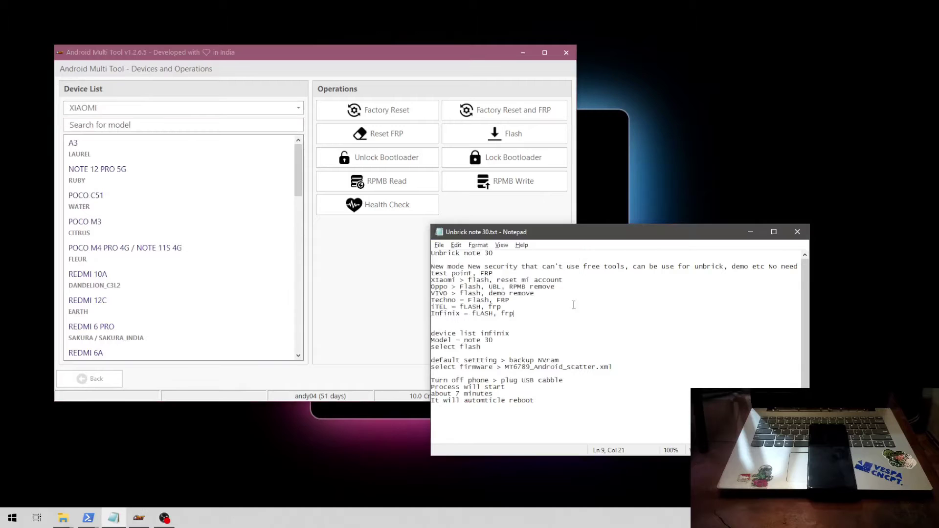
pyautogui.click(292, 191)
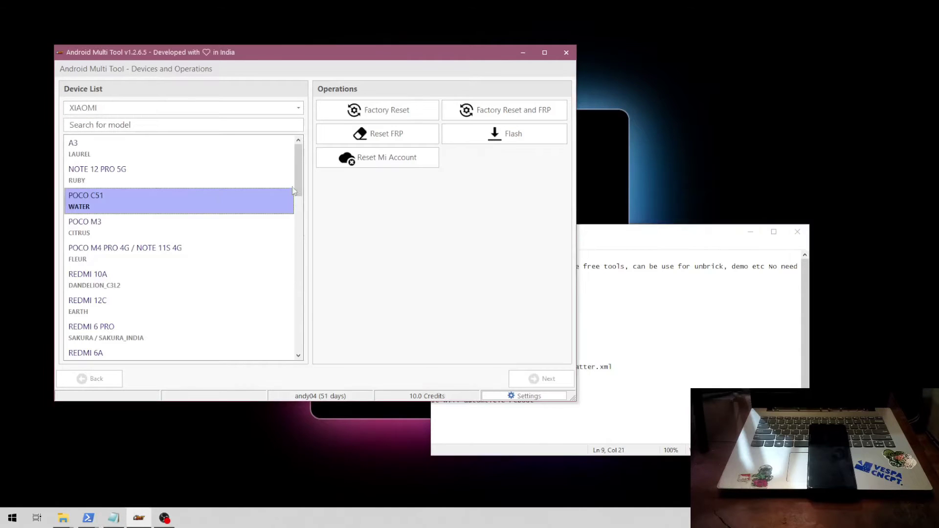
pyautogui.click(211, 274)
pyautogui.click(203, 177)
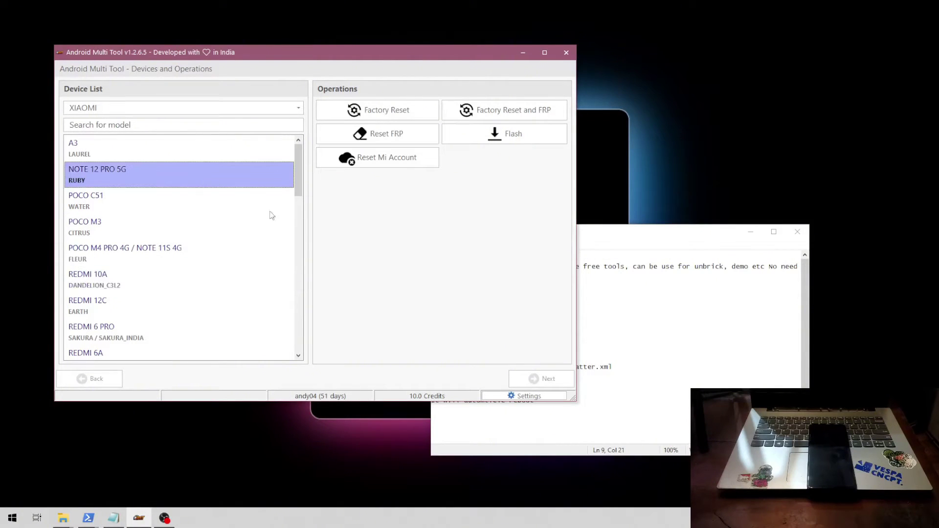
pyautogui.moveTo(298, 176)
pyautogui.mouseDown()
pyautogui.moveTo(296, 336)
pyautogui.moveTo(304, 158)
pyautogui.mouseUp()
pyautogui.click(198, 256)
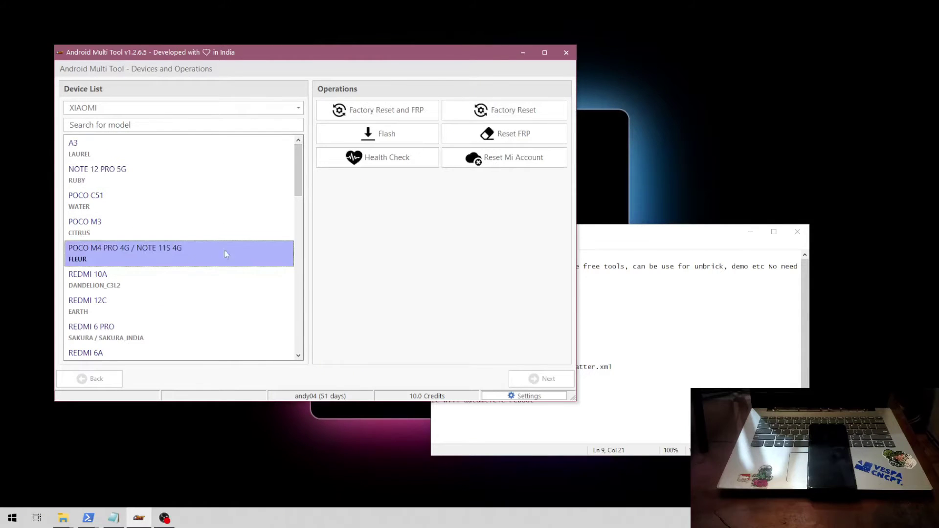
pyautogui.click(649, 334)
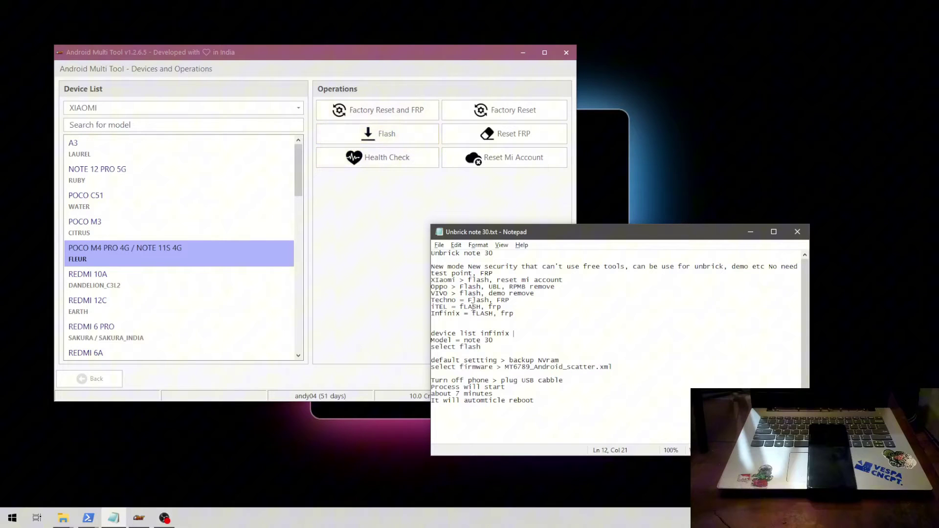
# Switch the brand to VIVO and preview the iQOO 9 model, then return to the notes
pyautogui.click(452, 287)
pyautogui.click(180, 109)
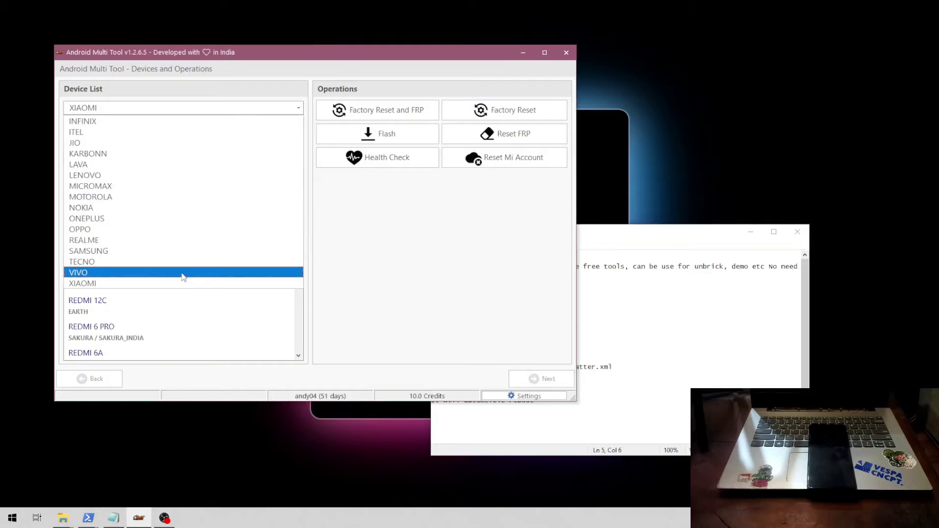
pyautogui.click(184, 273)
pyautogui.click(193, 247)
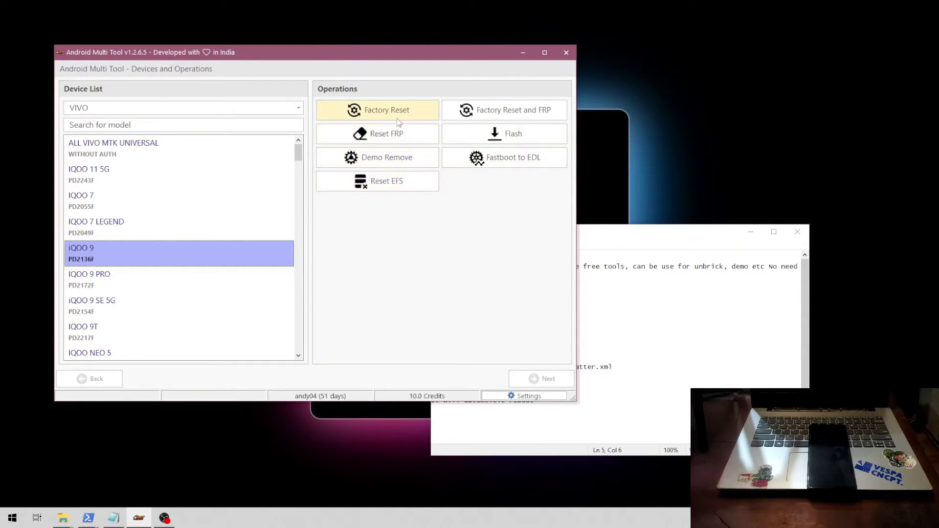
pyautogui.click(504, 308)
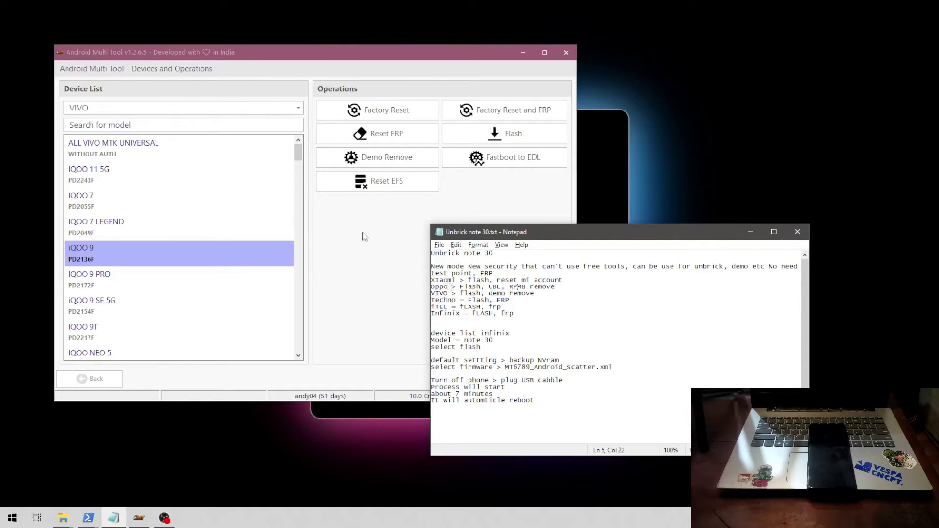
# Switch the brand to OPPO and preview the A15S and A16E models, then return to the notes
pyautogui.click(161, 100)
pyautogui.click(139, 231)
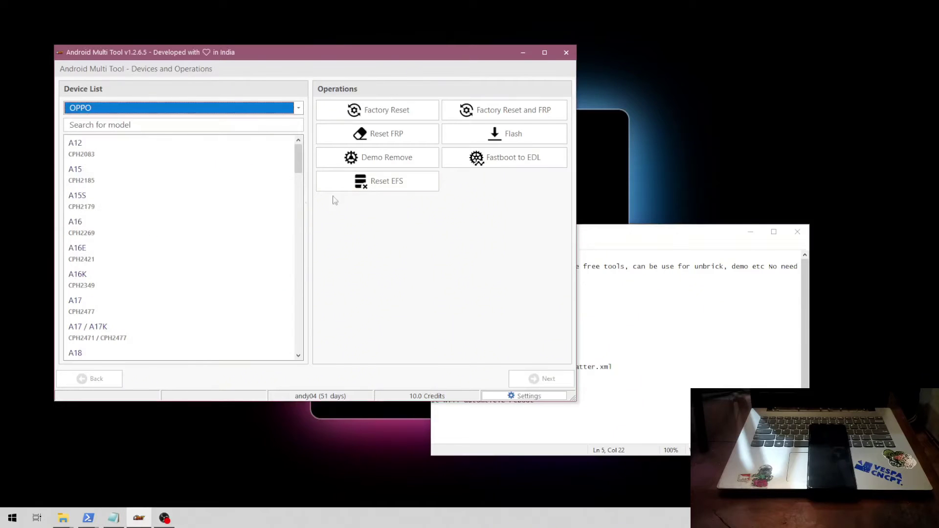
pyautogui.click(146, 196)
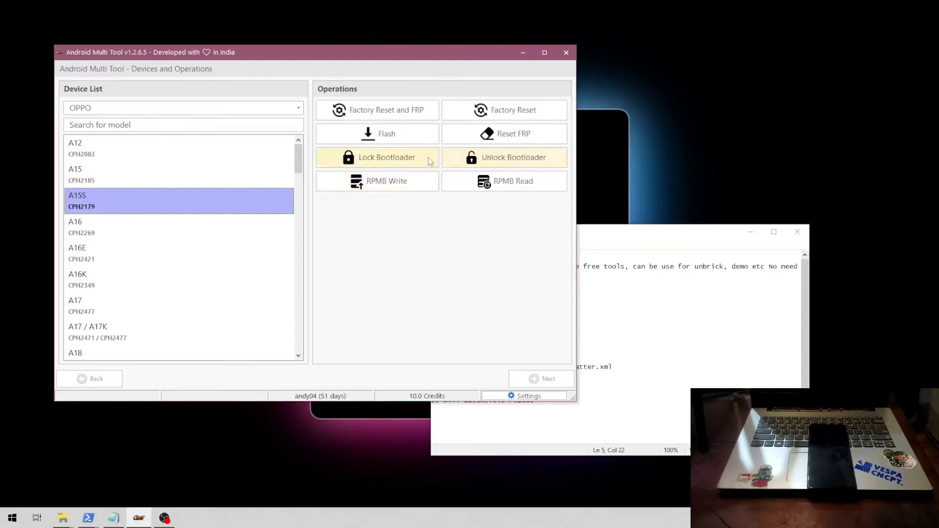
pyautogui.click(172, 248)
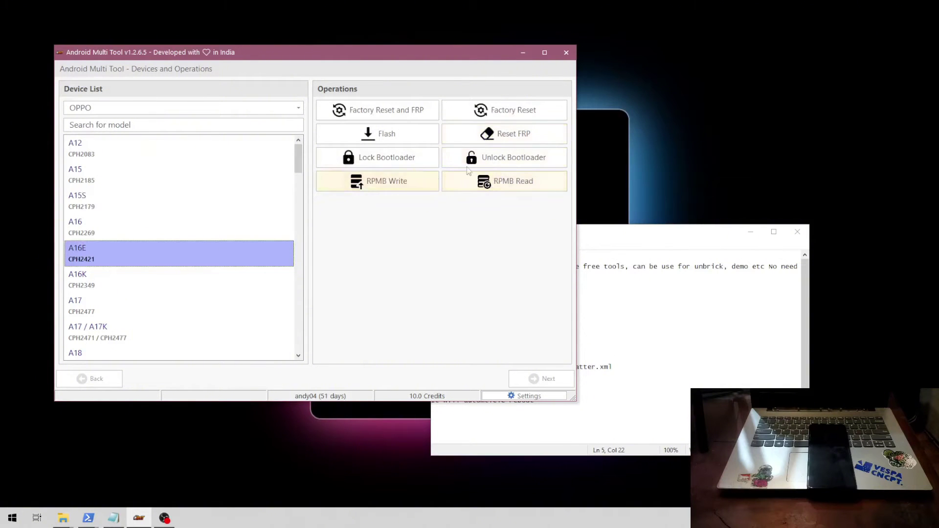
pyautogui.click(656, 296)
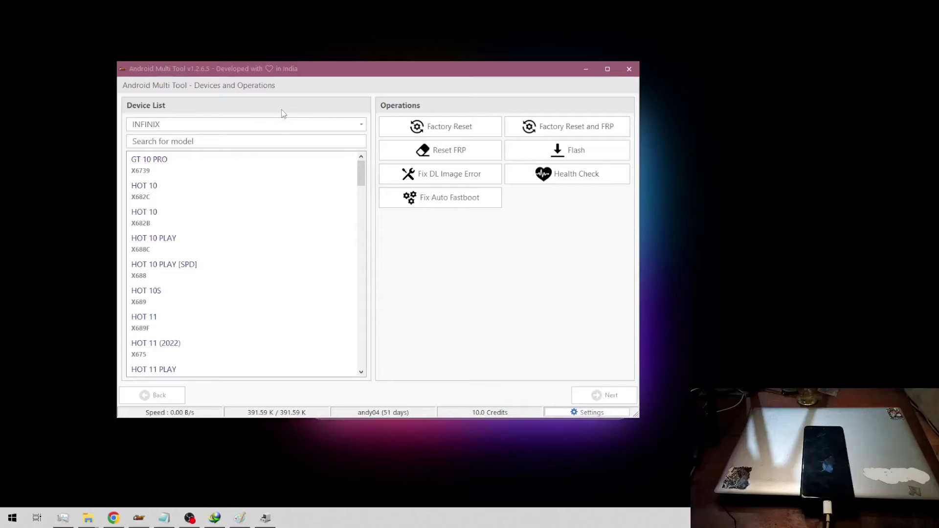
# Select INFINIX and pick the NOTE 30 [NEW SECURITY] (X6833B) model from the device list
pyautogui.click(174, 125)
pyautogui.click(221, 143)
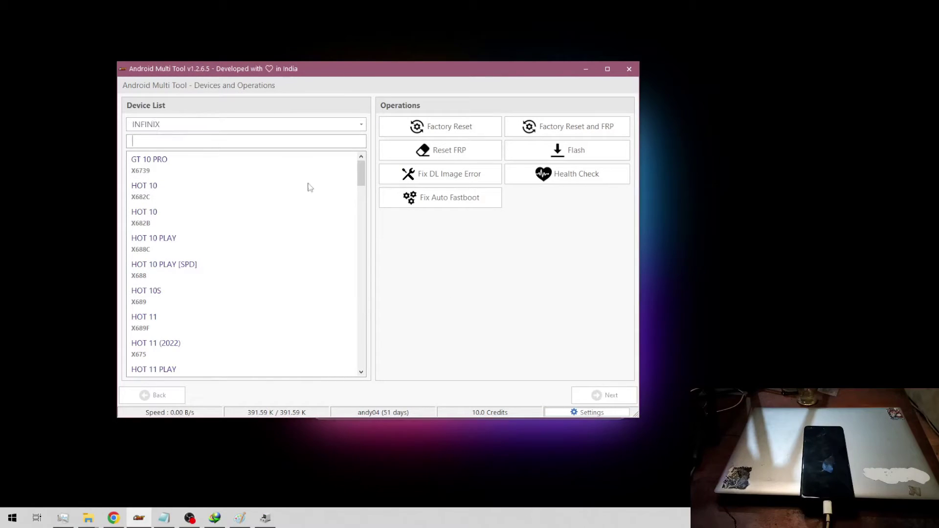
pyautogui.moveTo(364, 185); pyautogui.dragTo(362, 313)
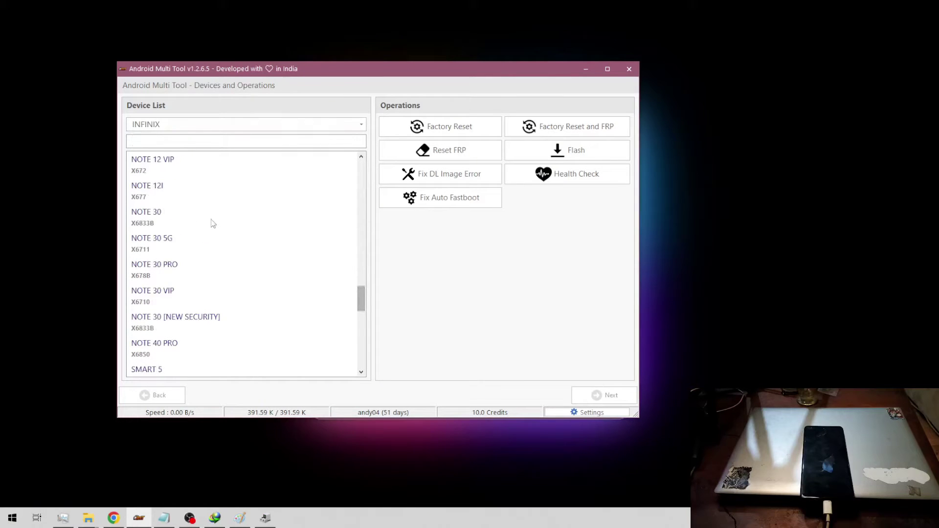
pyautogui.click(212, 219)
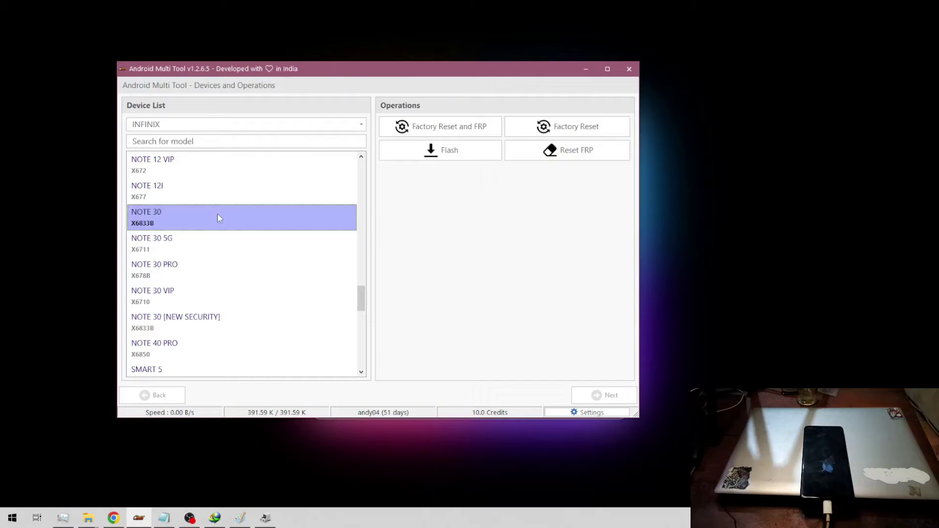
pyautogui.click(188, 318)
pyautogui.scroll(-1, 239, 298)
pyautogui.scroll(-1, 239, 299)
pyautogui.scroll(2, 239, 298)
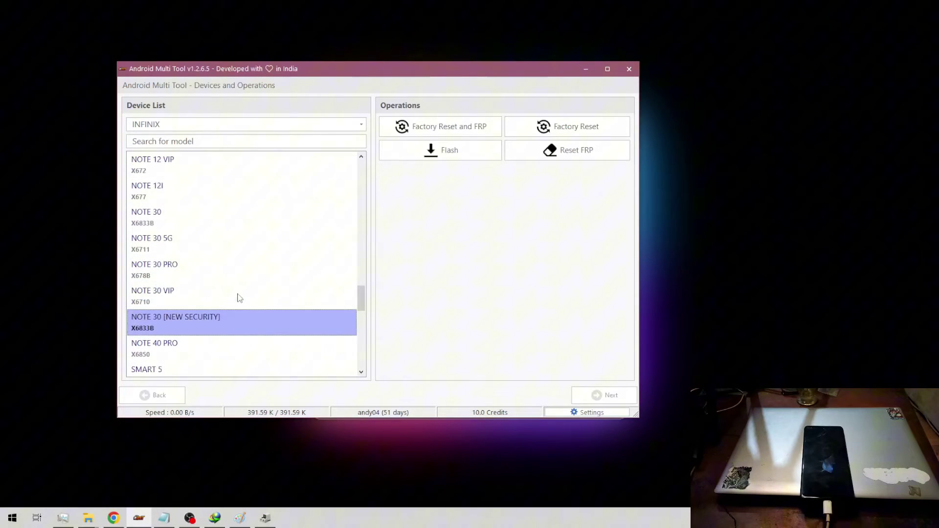
pyautogui.click(239, 298)
pyautogui.press('Down')
# Load MT6789_Android_scatter.xml for Flash, unchecking Repartition and checking Backup NVRAM
pyautogui.click(466, 154)
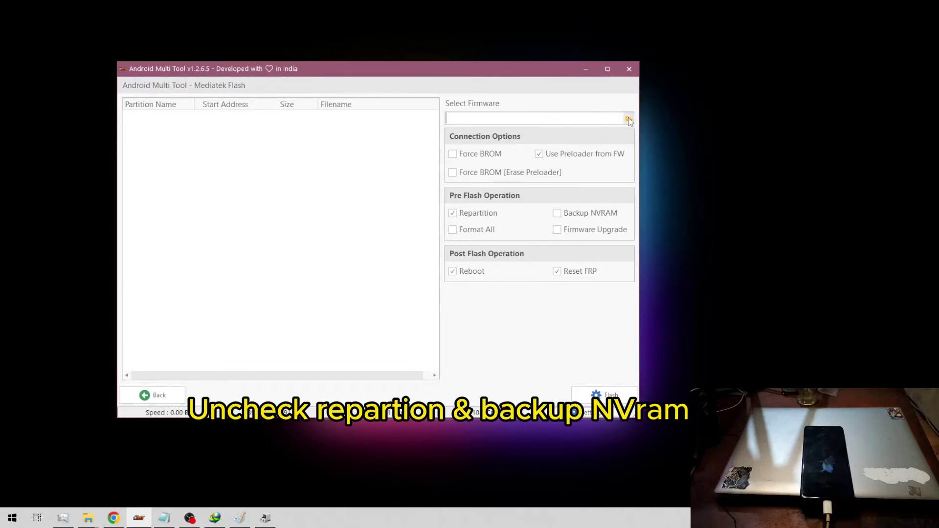
pyautogui.click(628, 118)
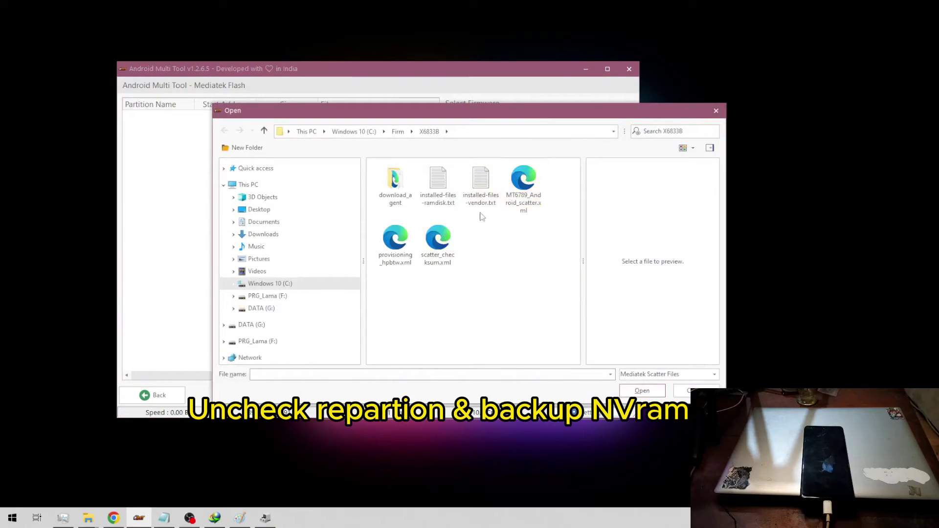
pyautogui.doubleClick(523, 183)
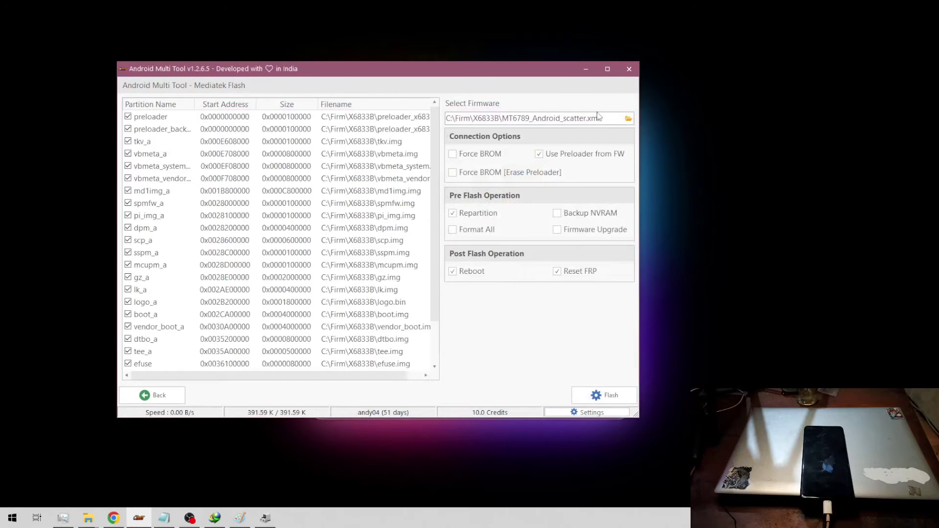
pyautogui.click(454, 214)
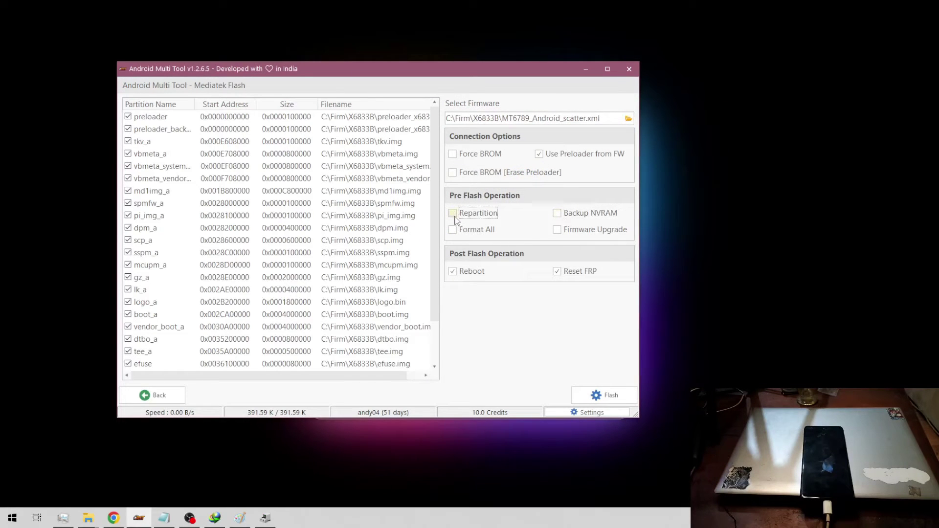
pyautogui.click(565, 218)
# Start flashing the NOTE 30 [NEW SECURITY] and watch the Logs screen
pyautogui.click(591, 396)
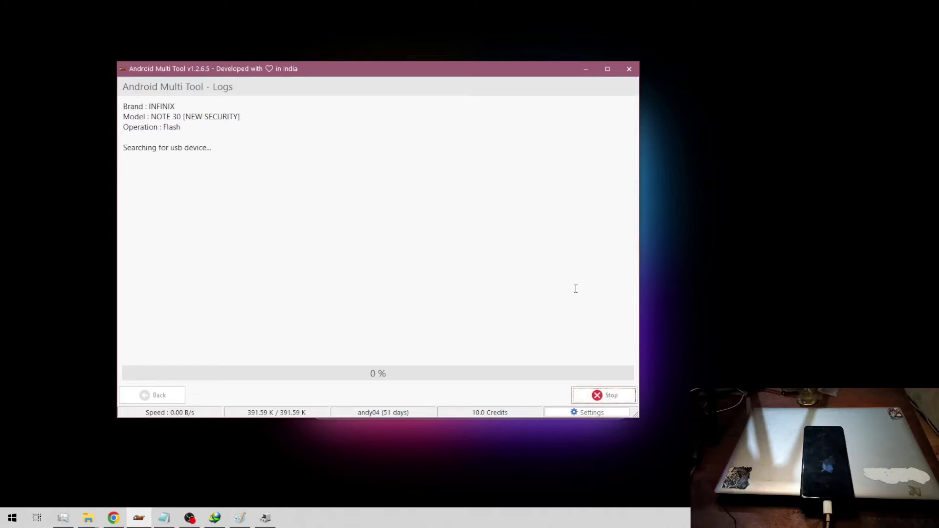